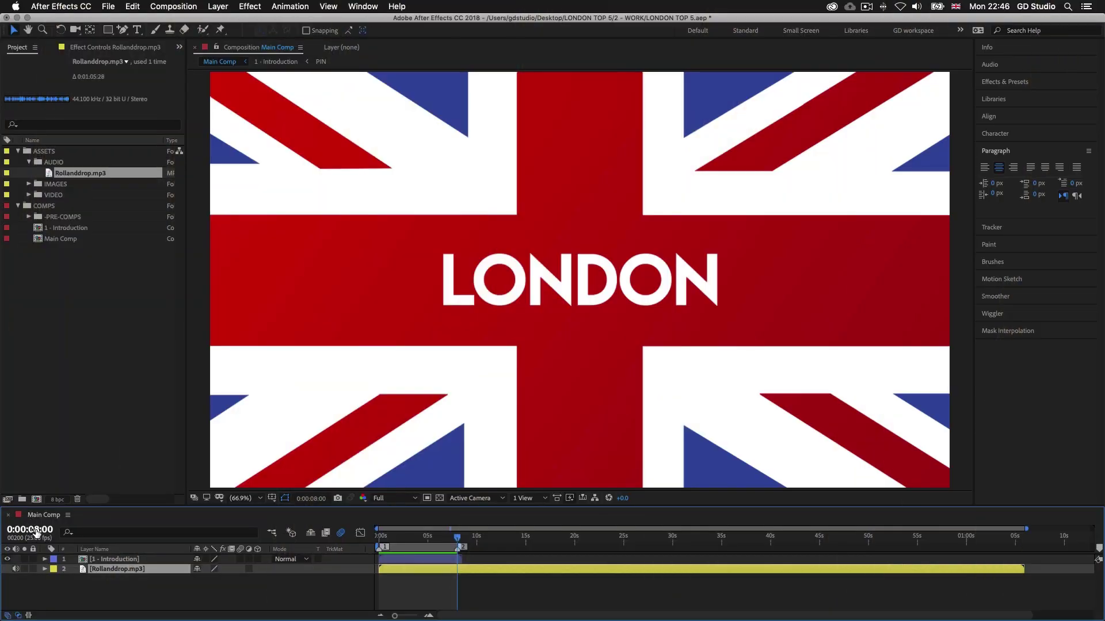
Add composition marker 3 at 0:00:15:00 and marker 4 at 0:00:23:00 in Main Comp.
click(35, 532)
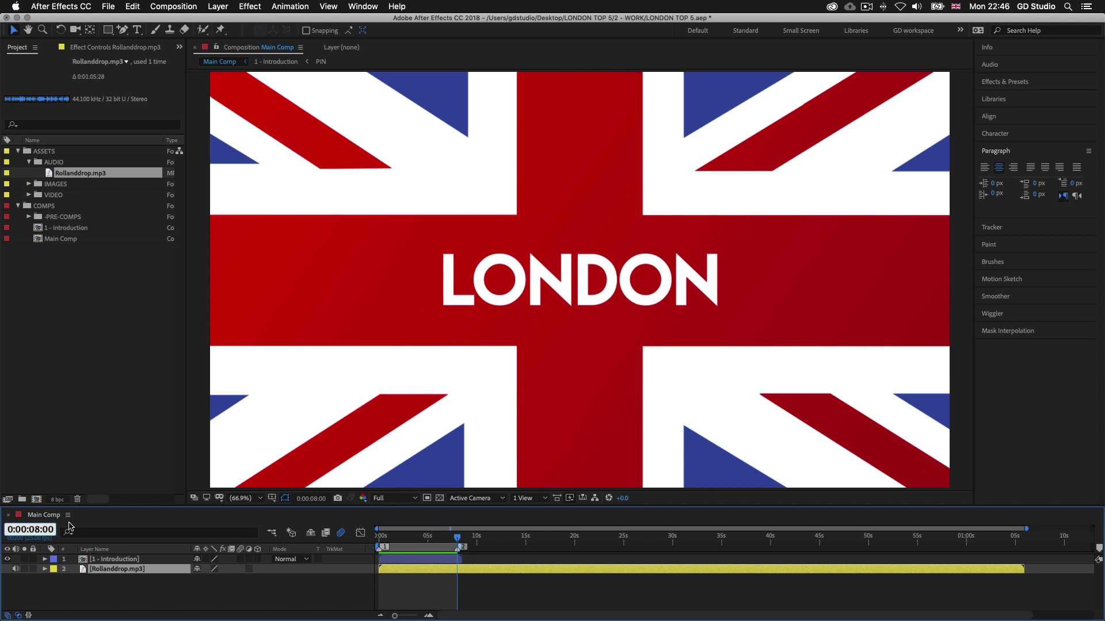
text(15)
key(Return)
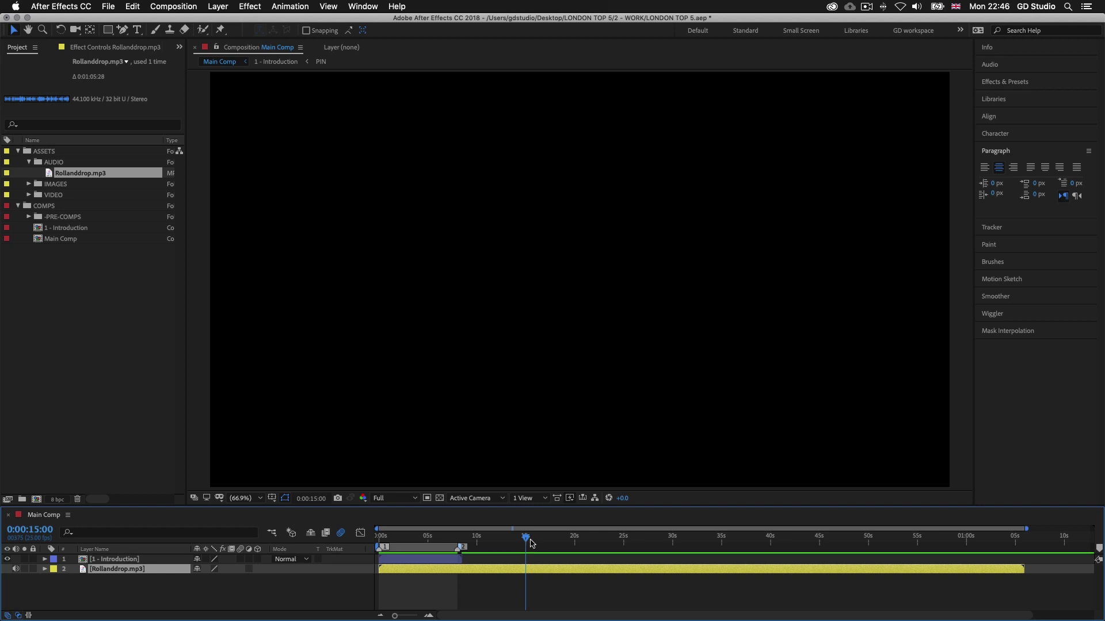
drag(1098, 553, 525, 546)
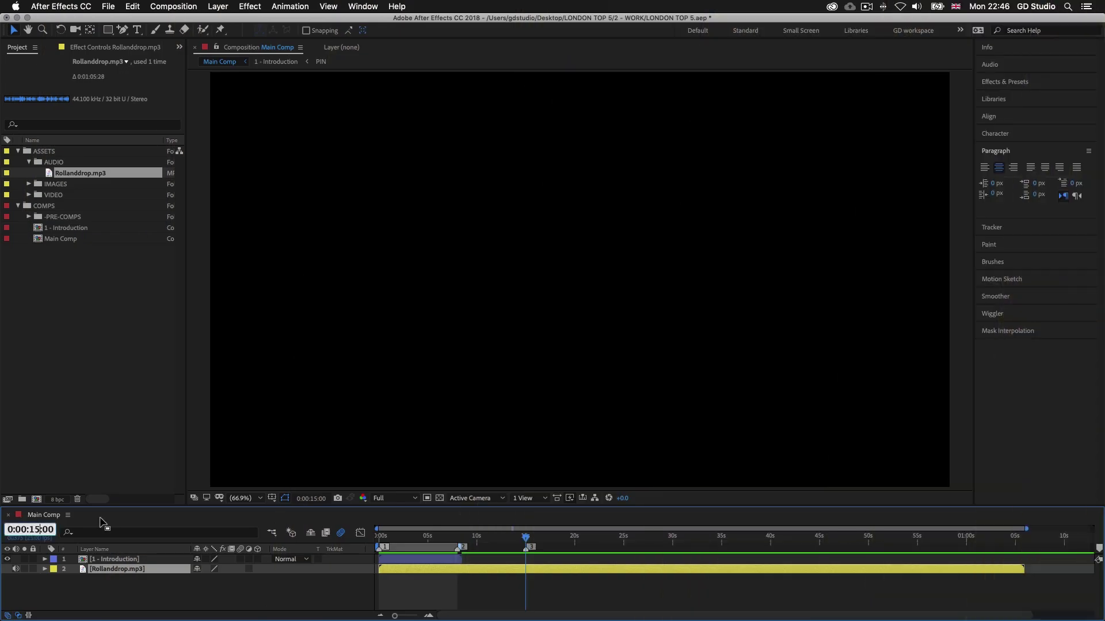
text(2300)
key(Return)
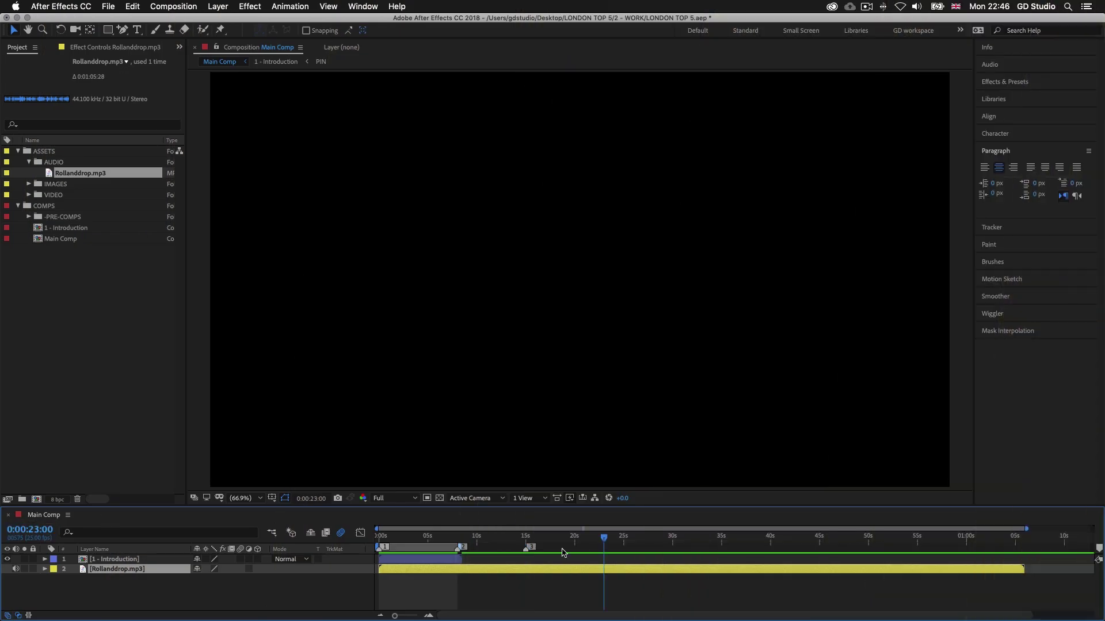
drag(1099, 548, 605, 545)
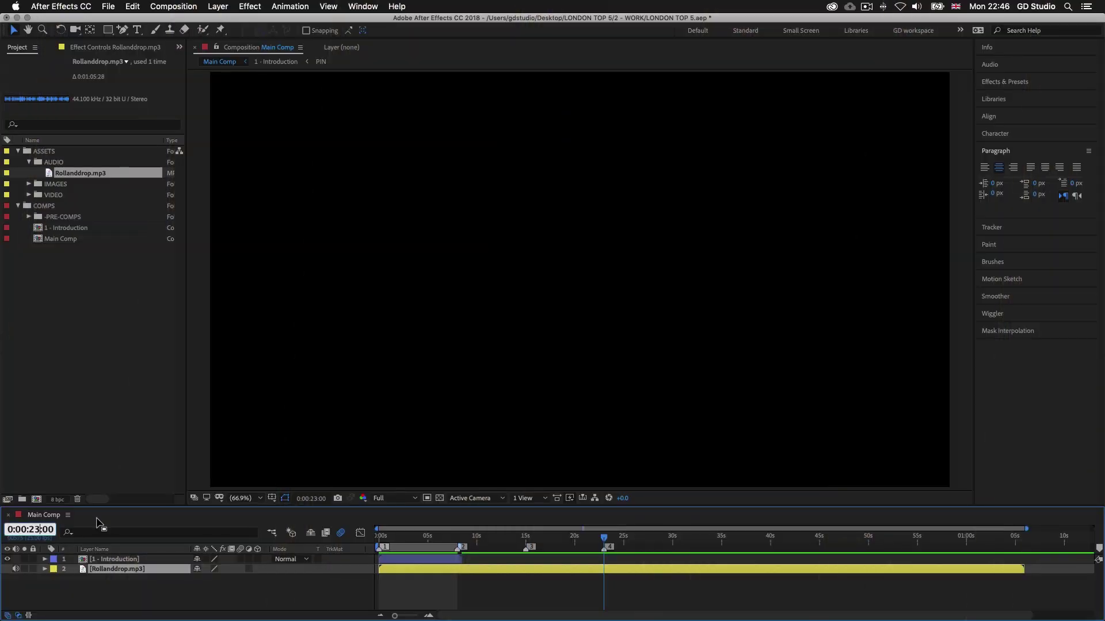
Add composition marker 5 at 0:00:38:00 and marker 6 at 0:00:46:00.
key(BackSpace)
key(BackSpace)
text(38)
key(Return)
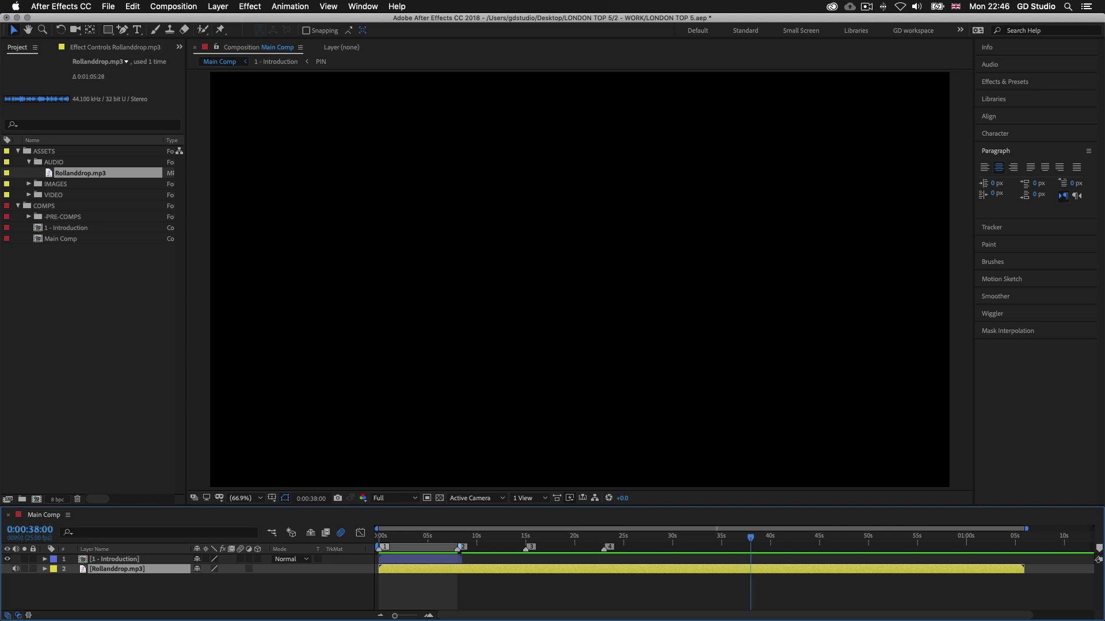
drag(1098, 549, 751, 559)
click(32, 529)
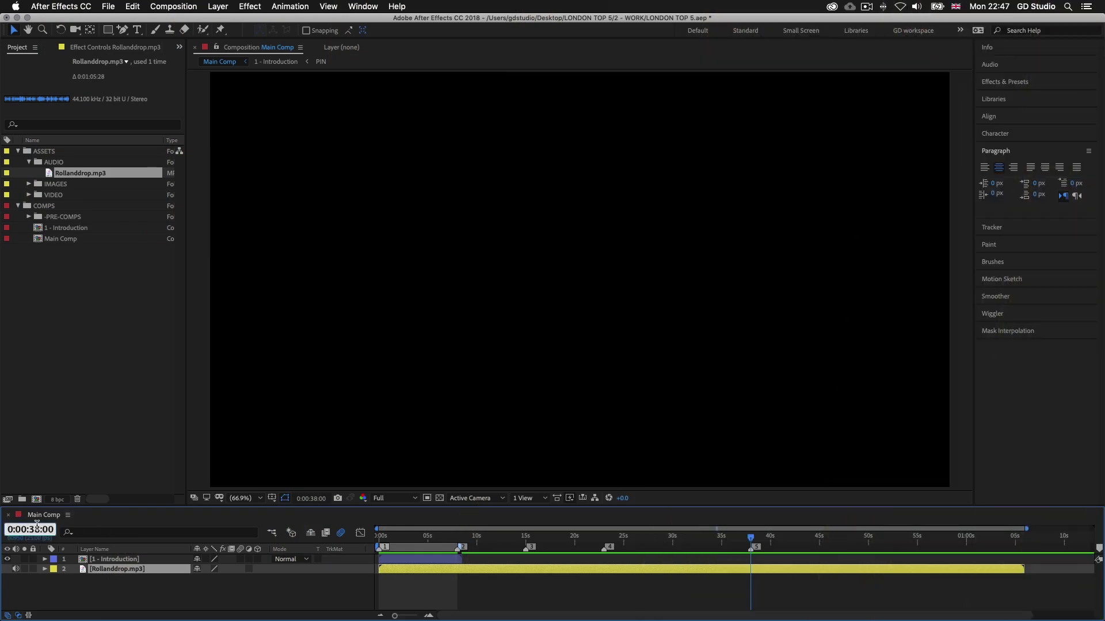
text(4600)
key(Return)
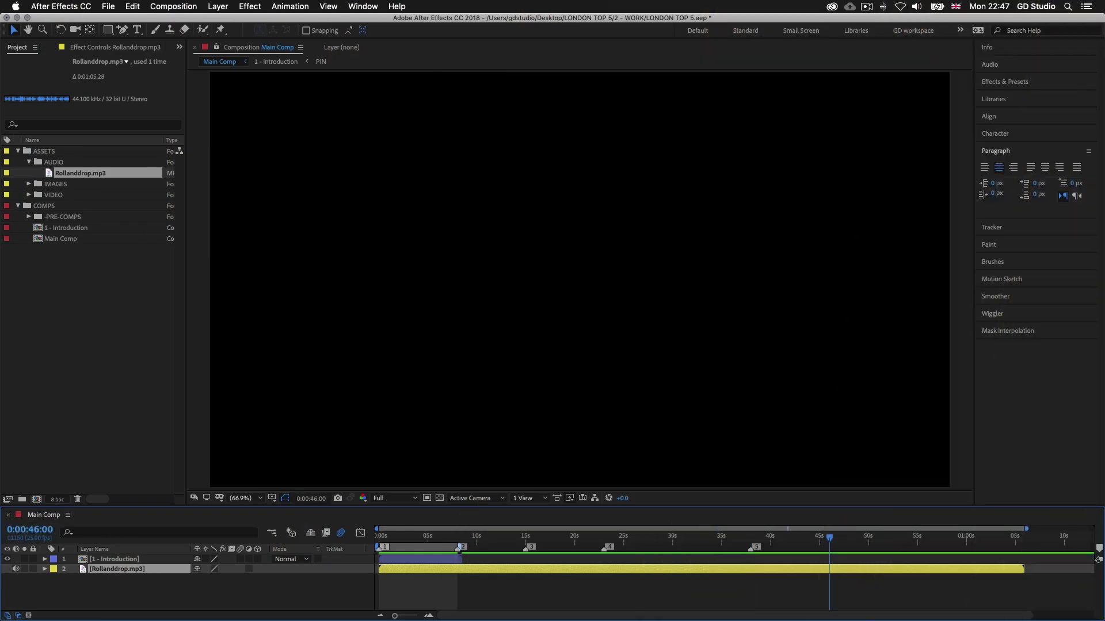
drag(1098, 552, 834, 559)
Add composition marker 7 at 0:00:58:00.
click(41, 528)
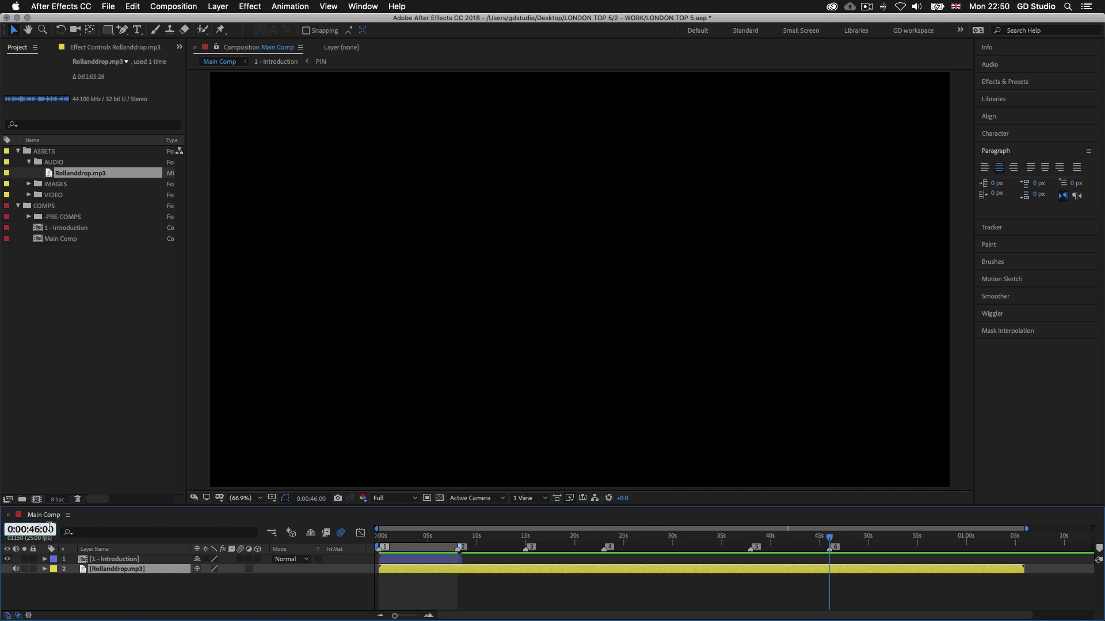
text(58)
key(Return)
drag(1100, 551, 949, 556)
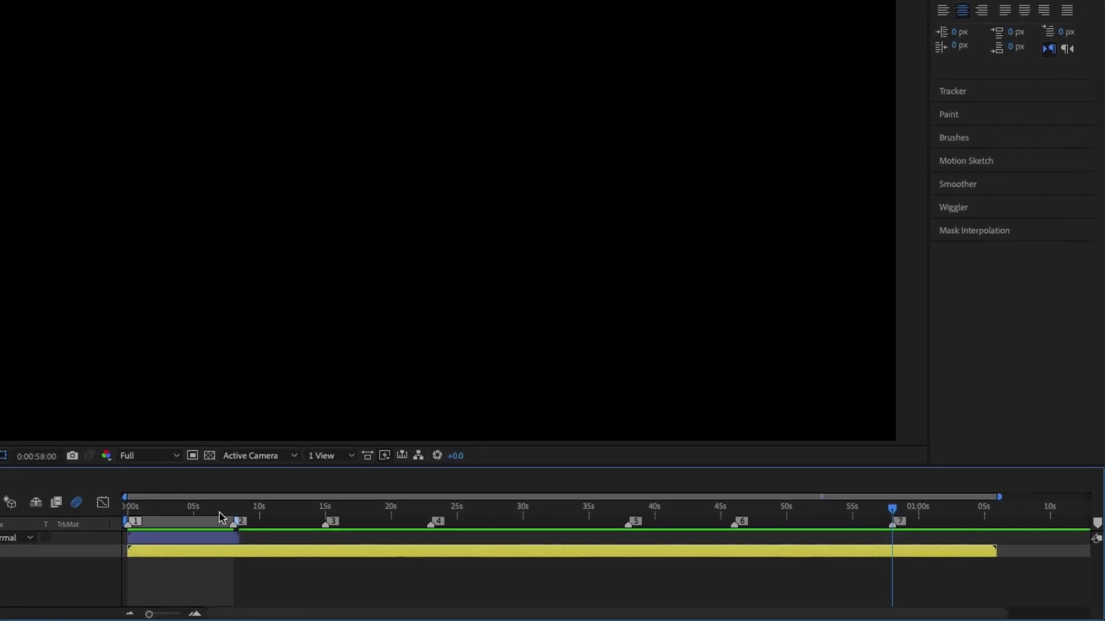
Play the music around marker 2 and shift the marker slightly earlier to about 7.7 seconds, checking the timing by playback.
click(228, 510)
drag(148, 614, 172, 614)
click(417, 509)
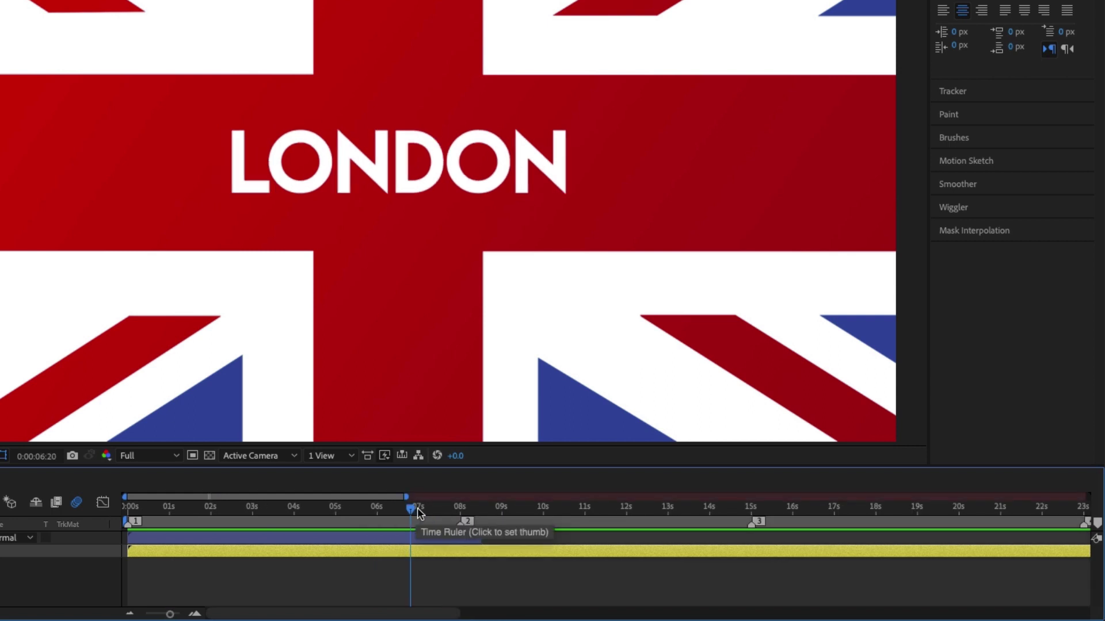
click(418, 509)
key(space)
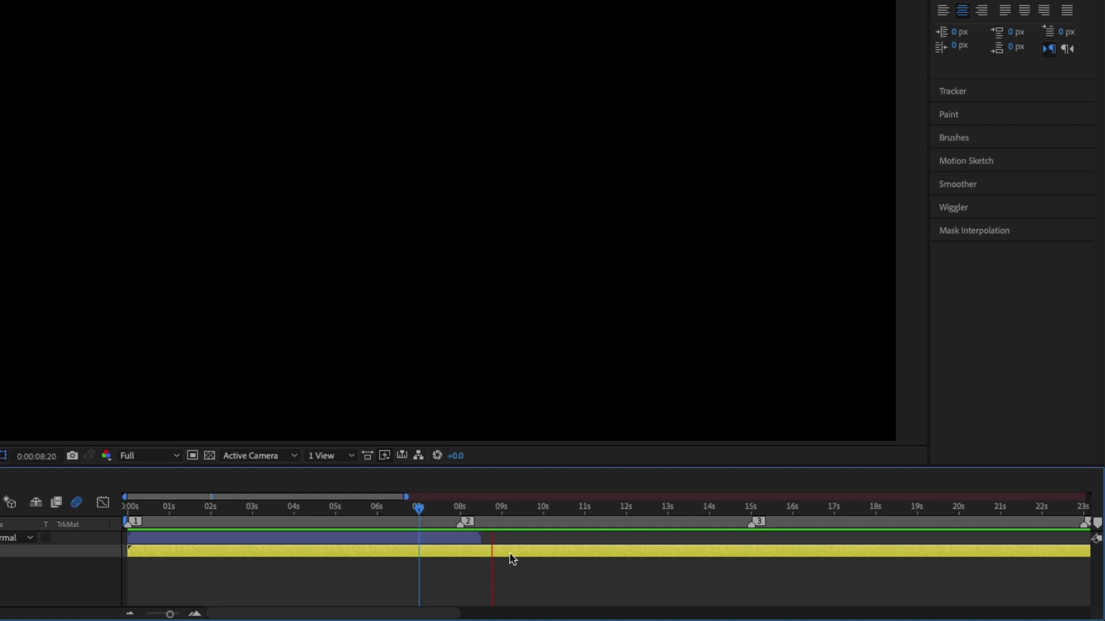
click(515, 508)
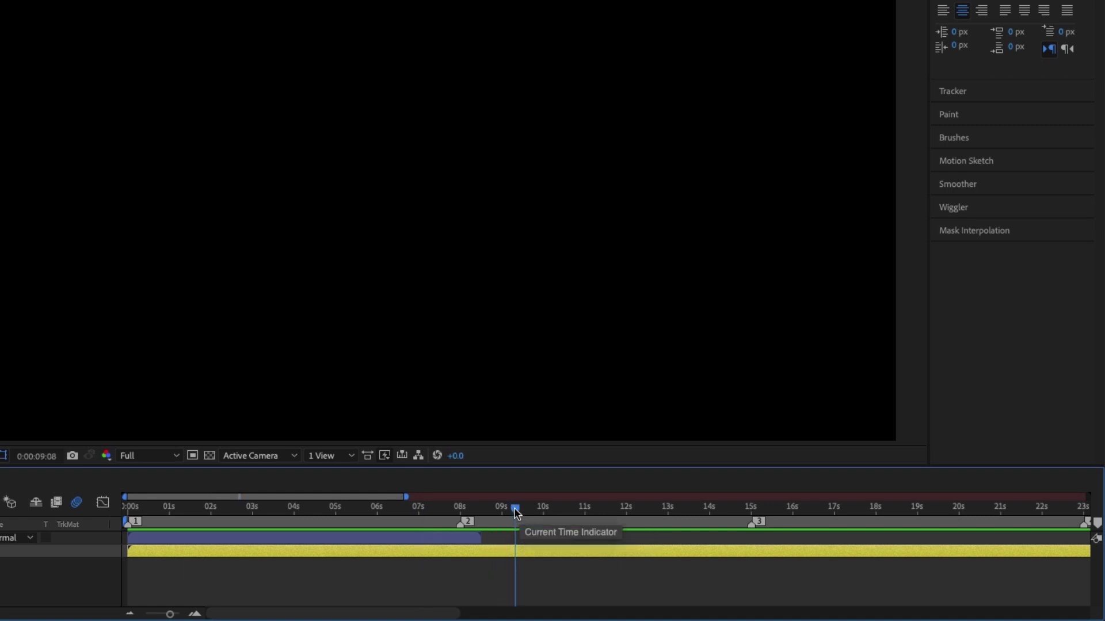
drag(516, 511, 392, 509)
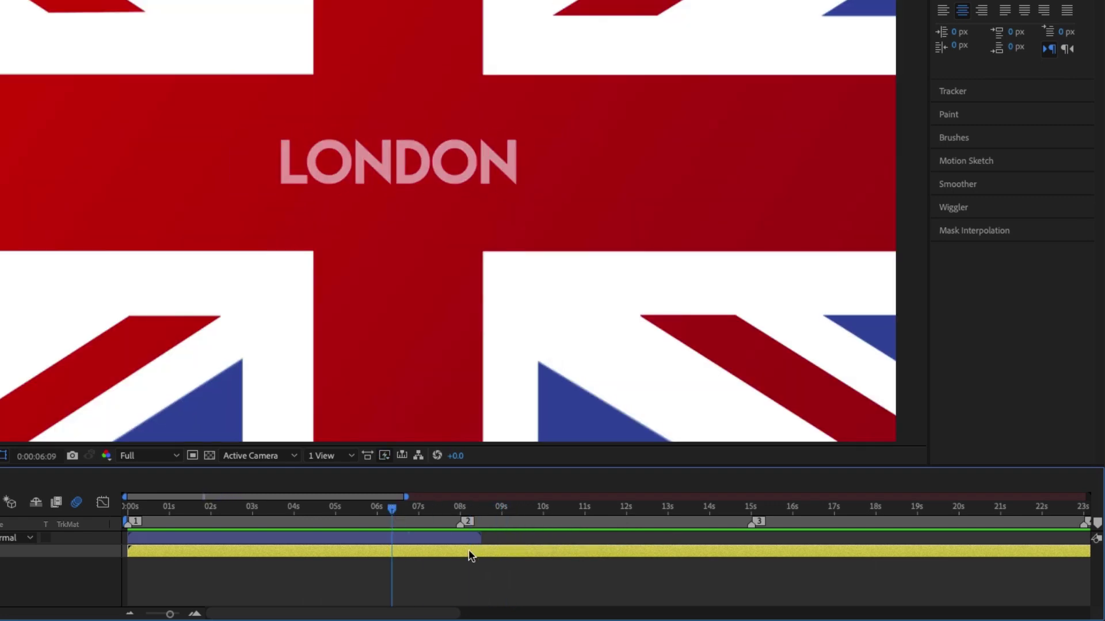
key(space)
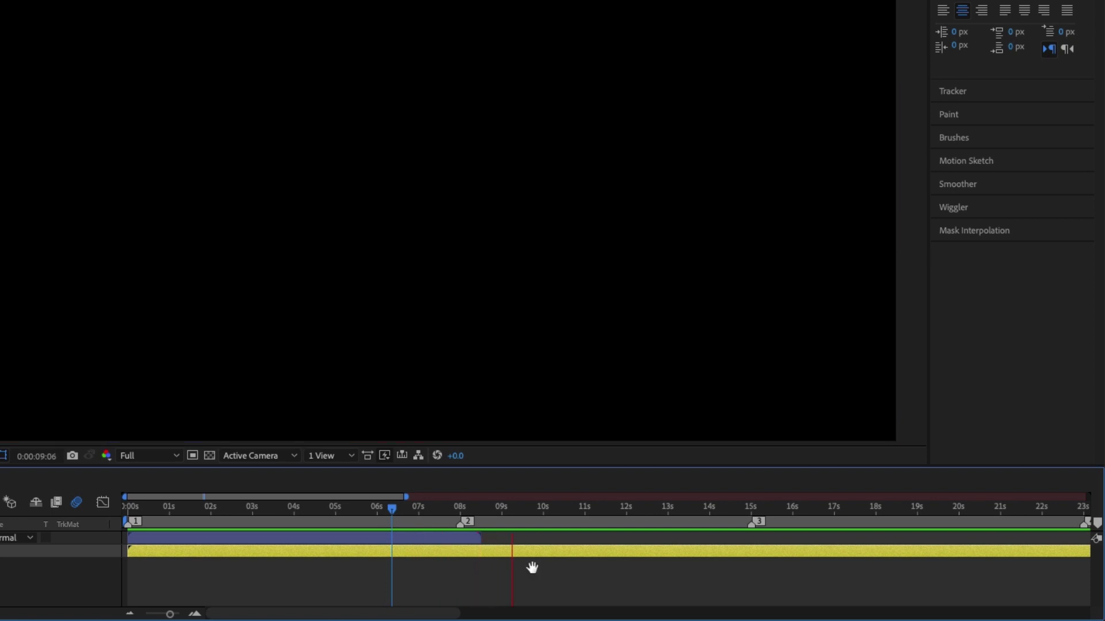
click(498, 508)
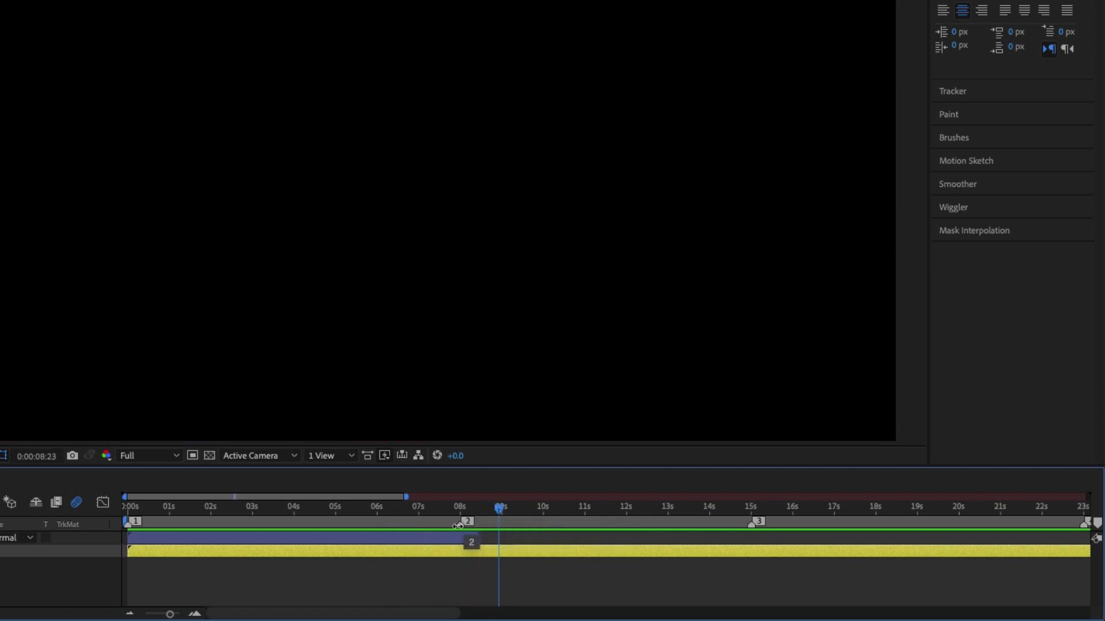
drag(460, 525, 447, 525)
click(508, 510)
drag(508, 511, 389, 508)
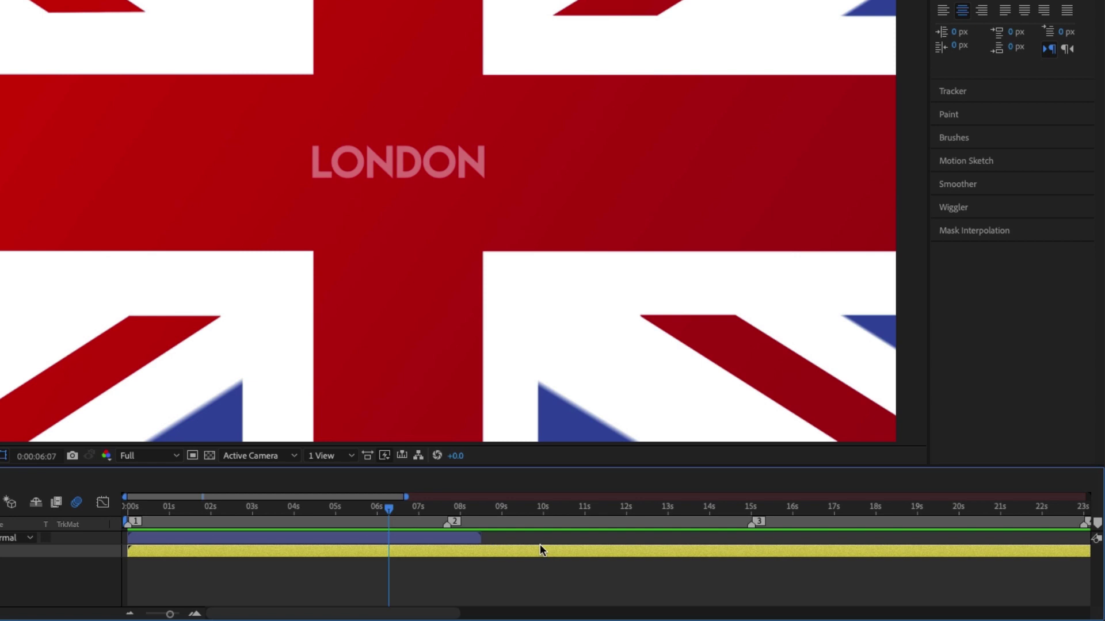
key(space)
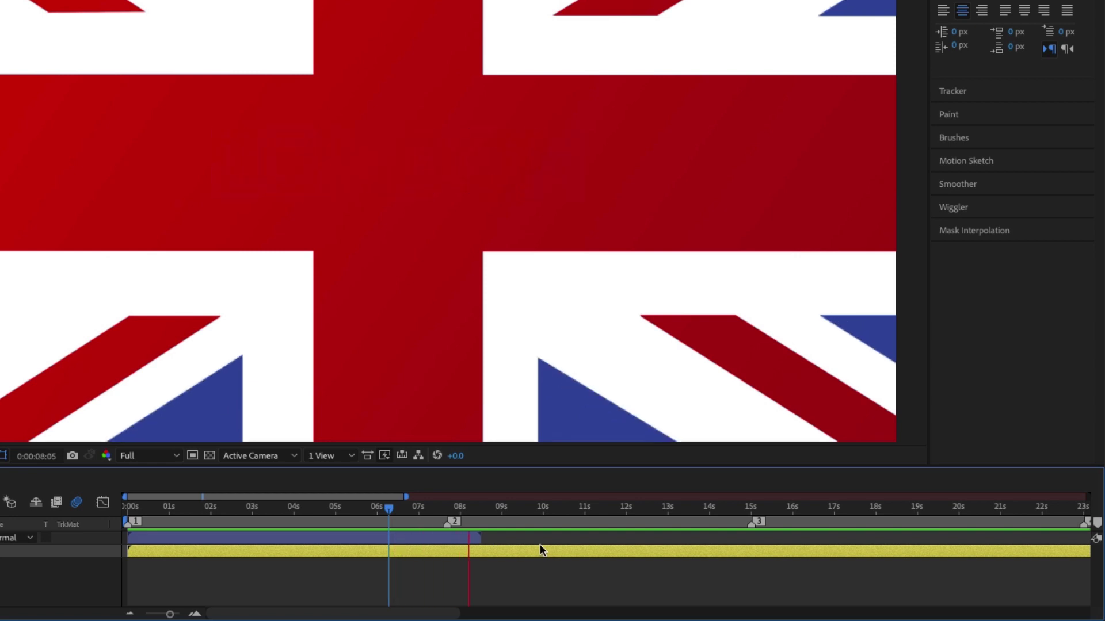
key(space)
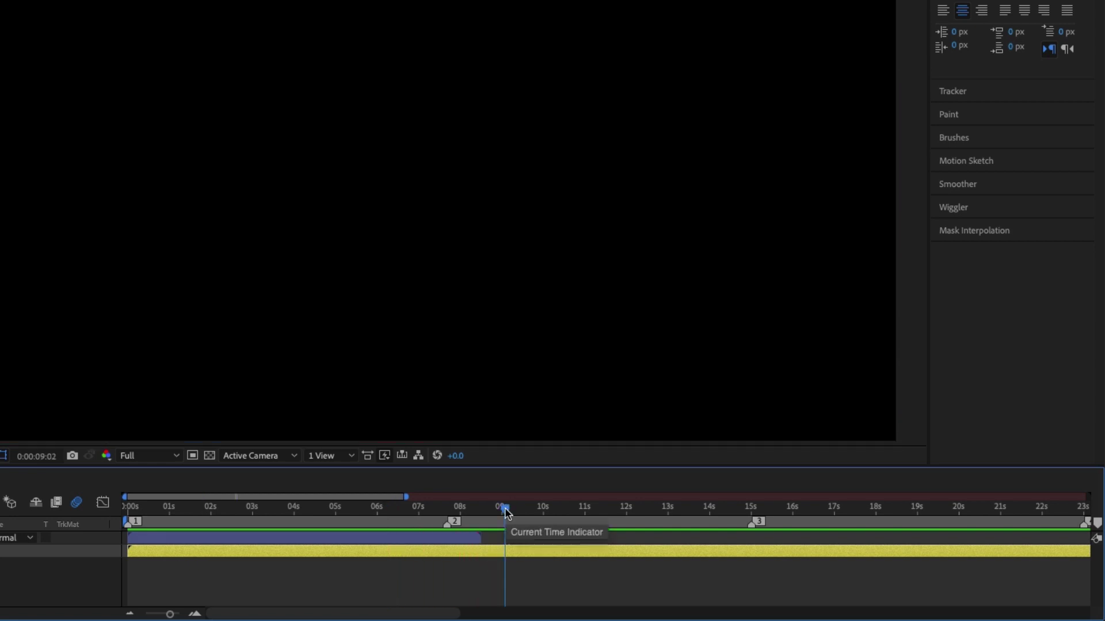
Play the music around marker 3 and shift the marker slightly forward to about 15.4 seconds, checking it by playback.
drag(507, 510, 749, 512)
drag(405, 613, 482, 614)
drag(464, 508, 400, 508)
key(space)
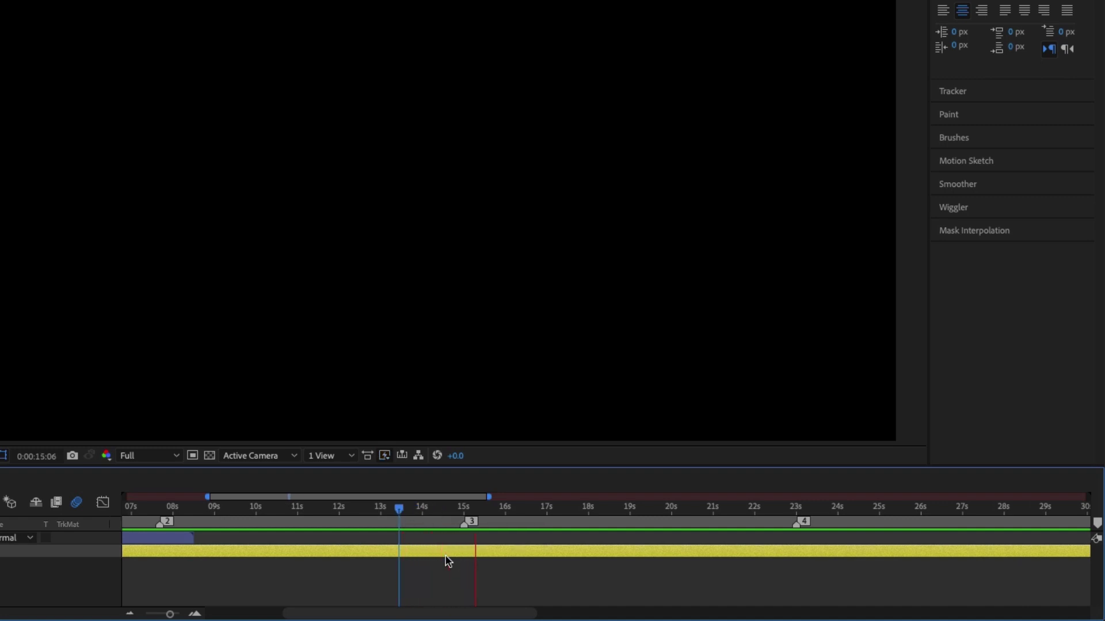
key(space)
mouse_move(465, 525)
mouse_down()
mouse_move(483, 525)
mouse_move(458, 507)
mouse_move(421, 512)
mouse_up()
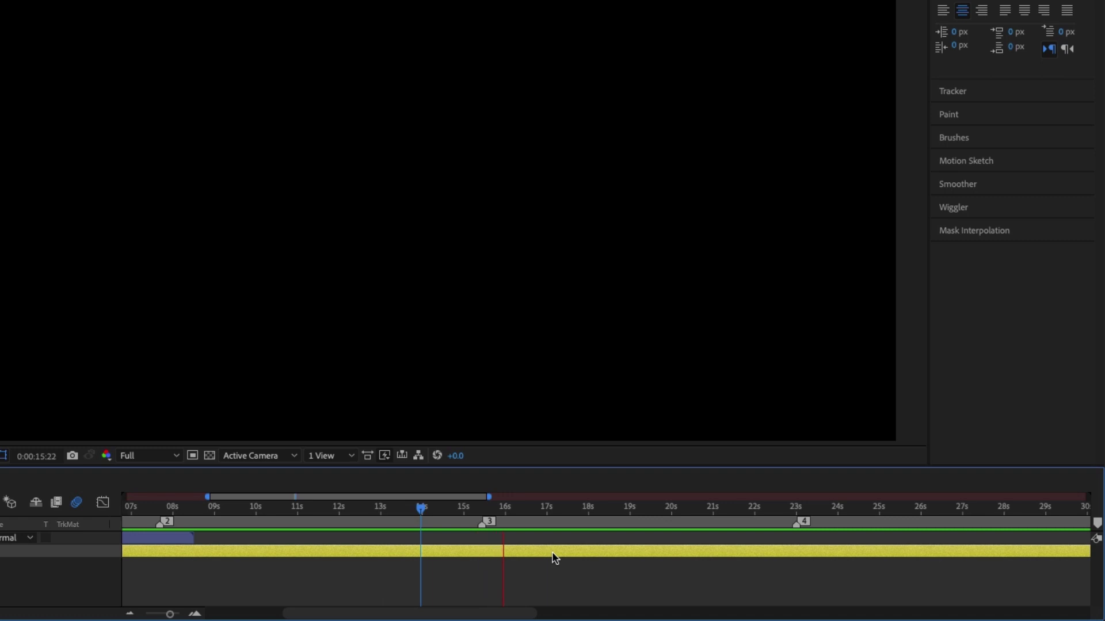
key(space)
Play the music around marker 4 and shift the marker forward to about 23.3 seconds, checking it by playback.
drag(461, 612, 532, 614)
drag(543, 511, 448, 514)
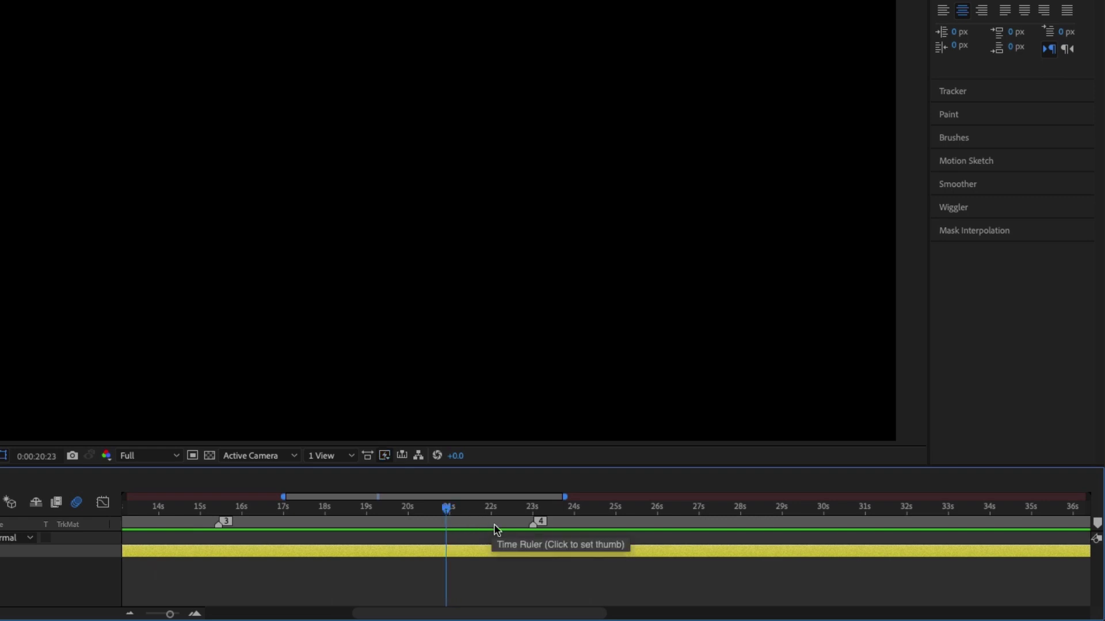
key(space)
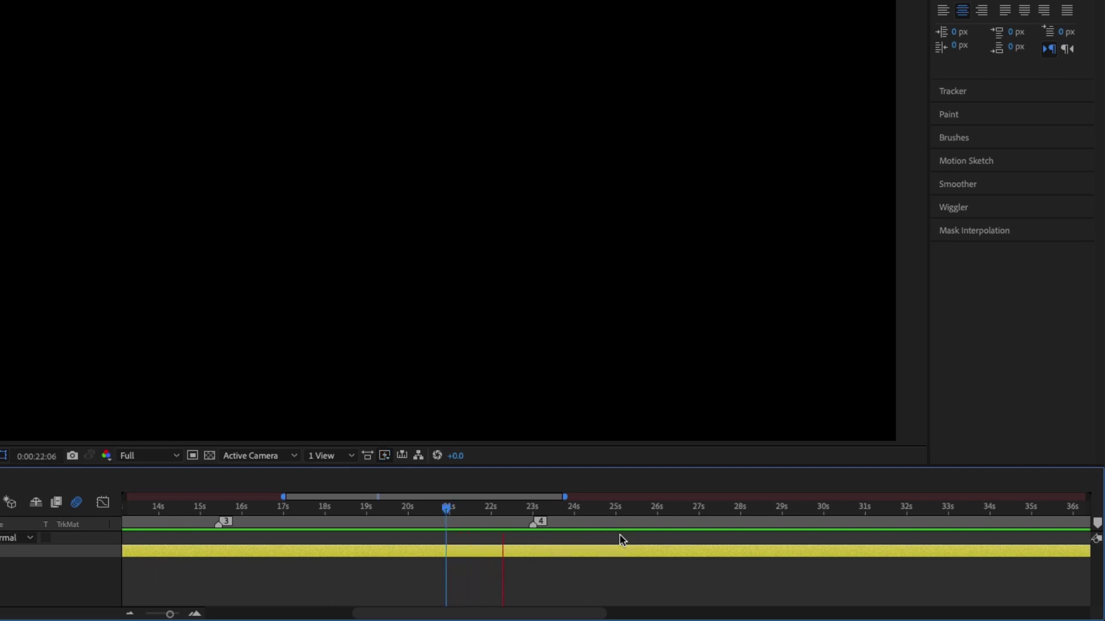
key(space)
click(465, 507)
key(space)
key(space)
mouse_move(535, 525)
mouse_down()
mouse_move(562, 511)
mouse_move(501, 512)
mouse_up()
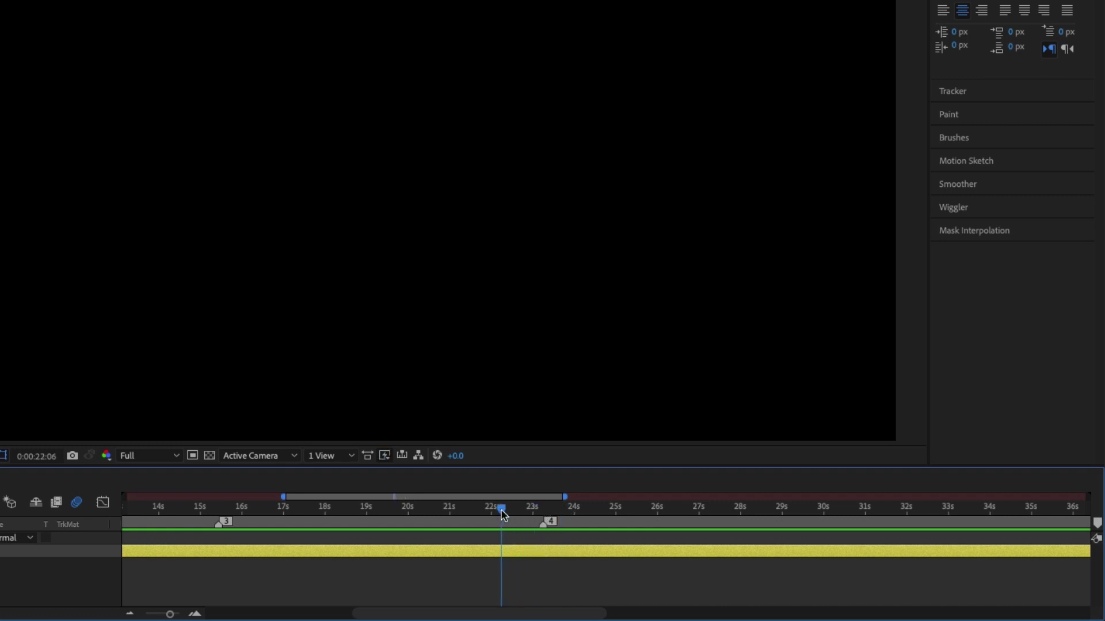
click(501, 510)
key(space)
key(space)
Play the music around marker 5 and shift the marker forward to about 38.7 seconds, checking it by playback.
drag(493, 613, 639, 613)
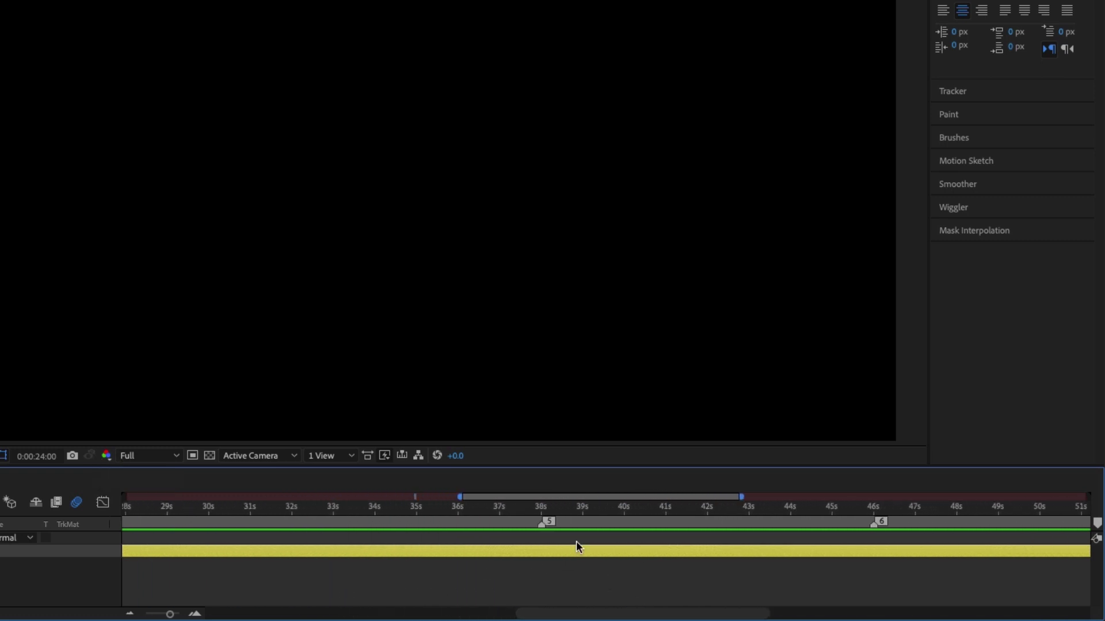
click(488, 508)
key(space)
key(space)
click(493, 508)
key(space)
key(space)
drag(541, 525, 569, 526)
click(509, 507)
click(521, 506)
key(space)
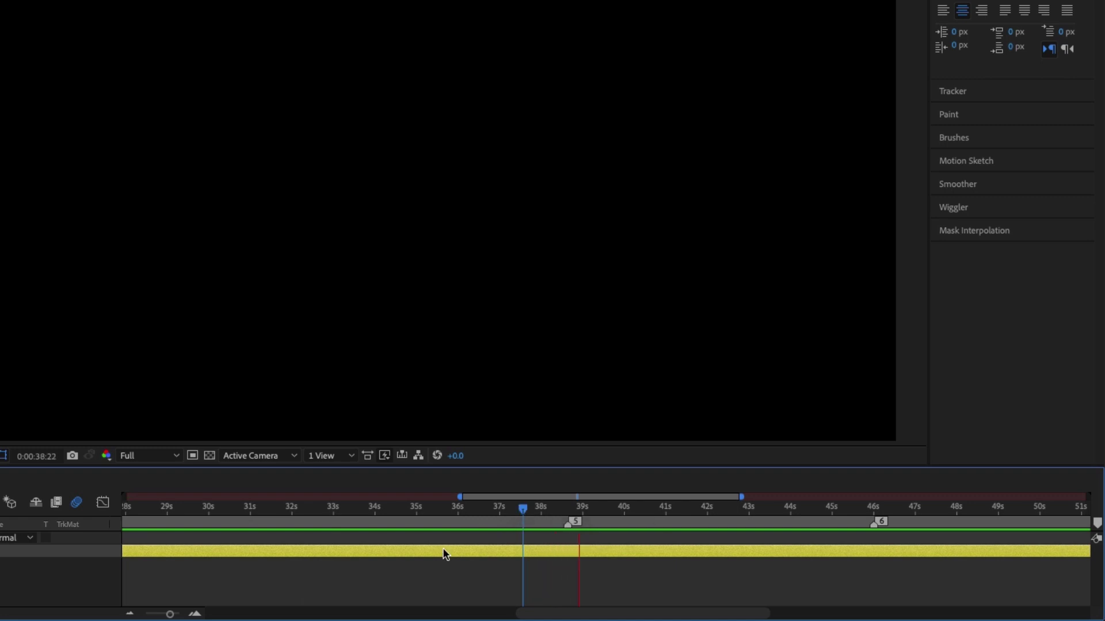
click(515, 506)
key(space)
key(space)
Play the music around marker 6 and shift the marker forward to about 46.4 seconds, checking it by playback.
drag(551, 614, 632, 614)
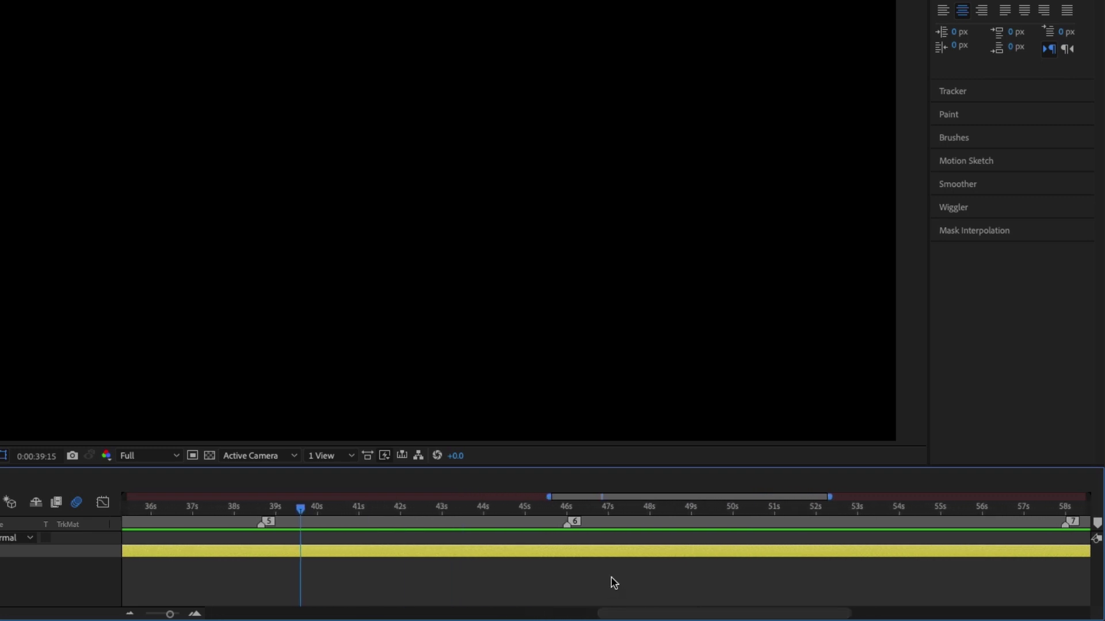
click(503, 508)
drag(501, 510, 509, 522)
key(space)
key(space)
click(518, 508)
key(space)
key(space)
click(534, 509)
key(space)
drag(566, 526, 581, 527)
click(530, 509)
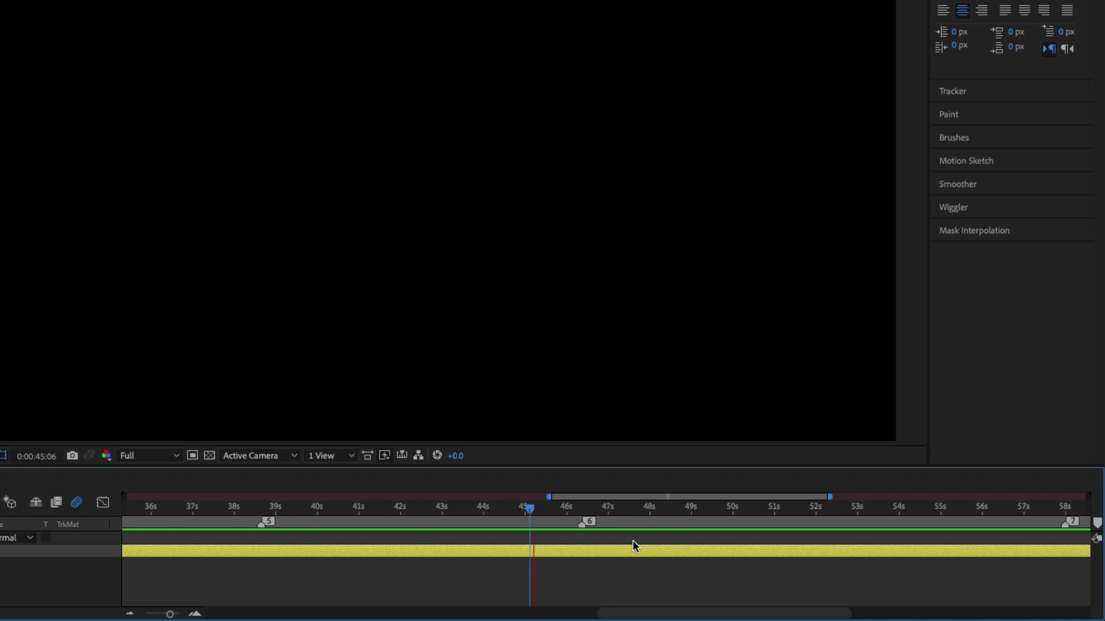
key(space)
key(space)
key(space)
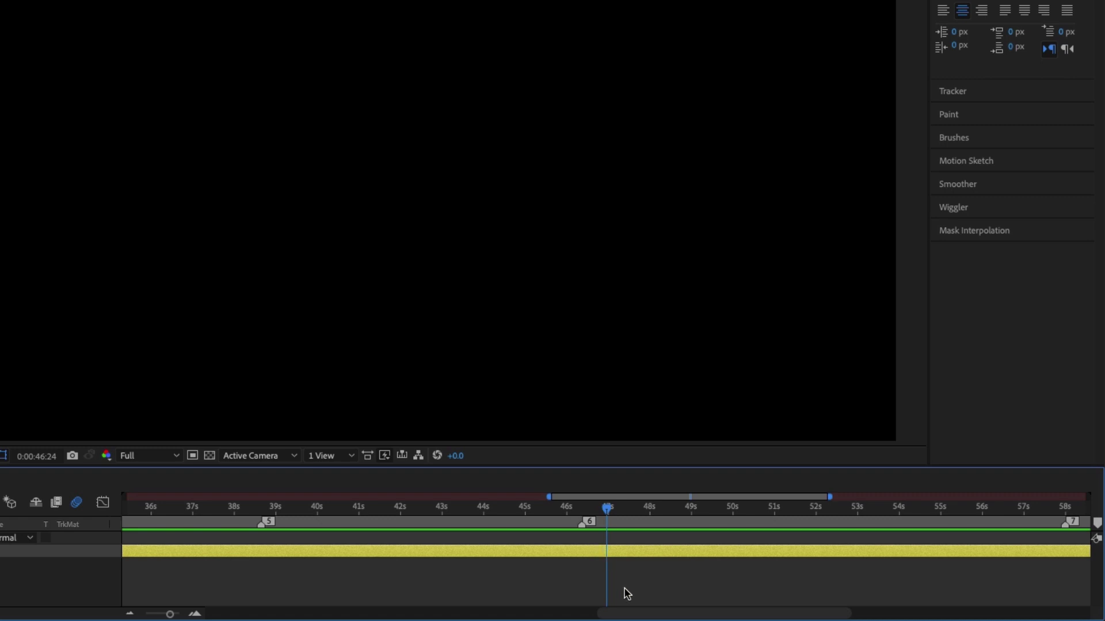
Play the music around marker 7 to check its timing.
drag(625, 614, 751, 613)
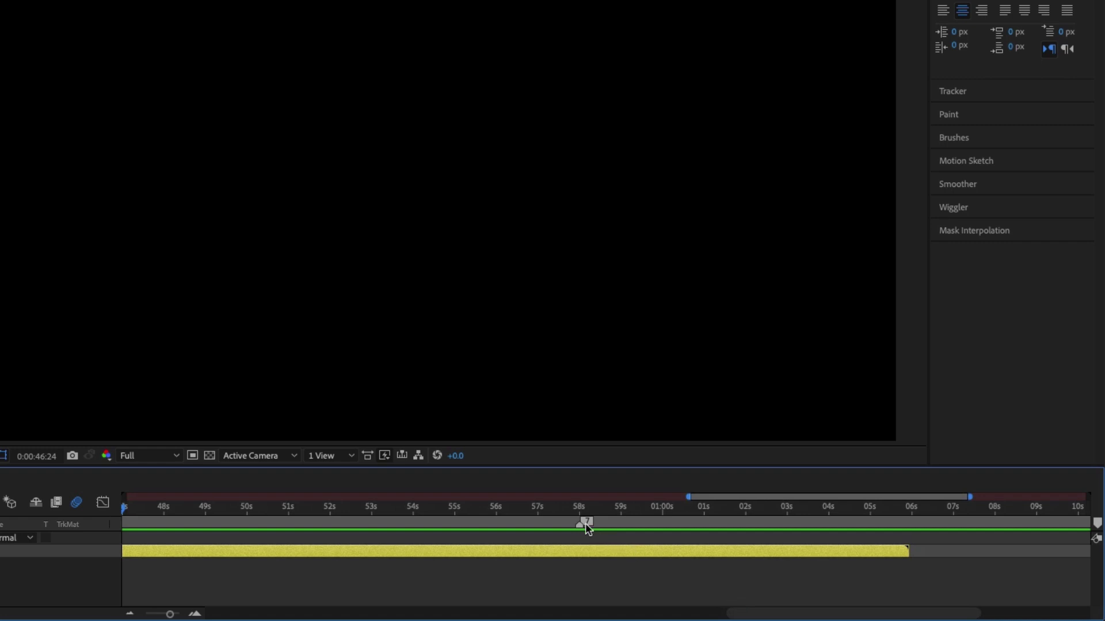
click(496, 509)
key(space)
key(space)
Save the LONDON TOP 5 project with its adjusted composition markers.
drag(169, 614, 146, 615)
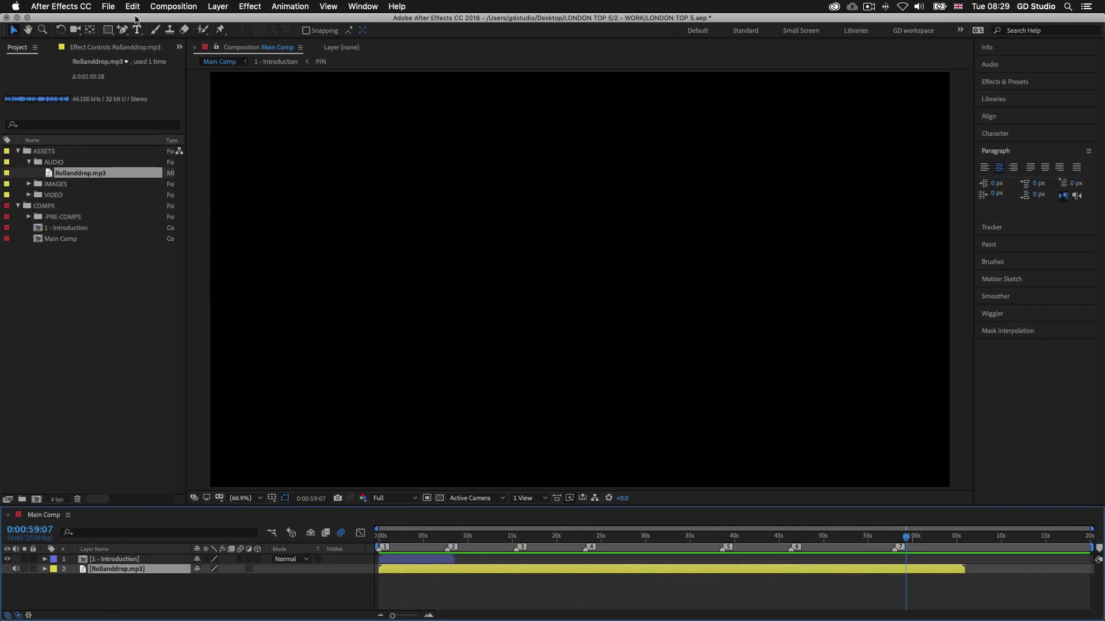
click(110, 7)
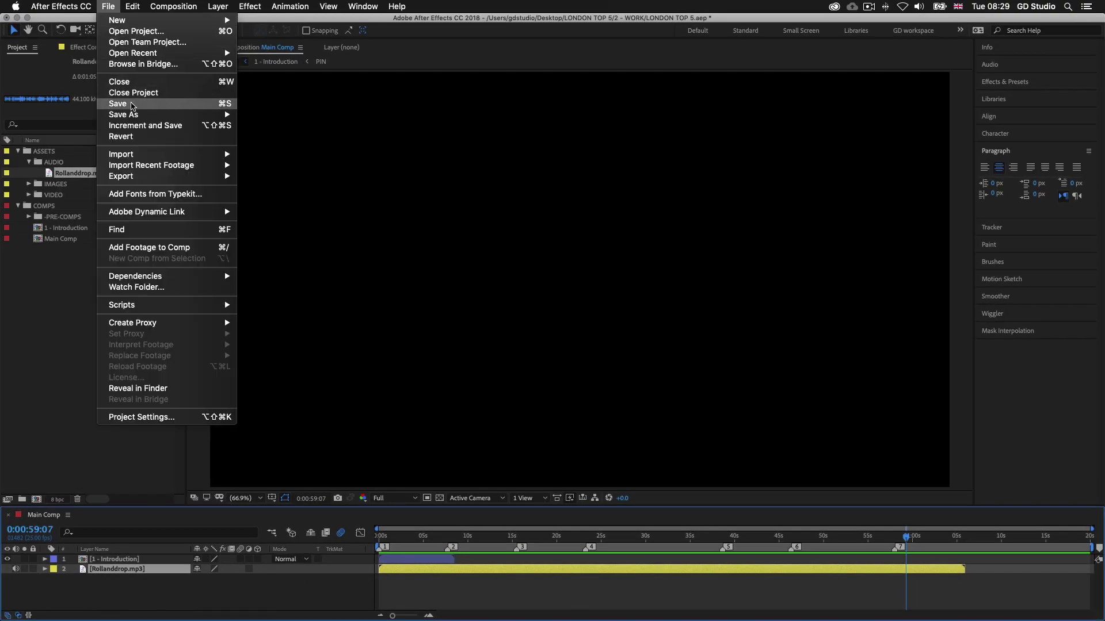
click(131, 106)
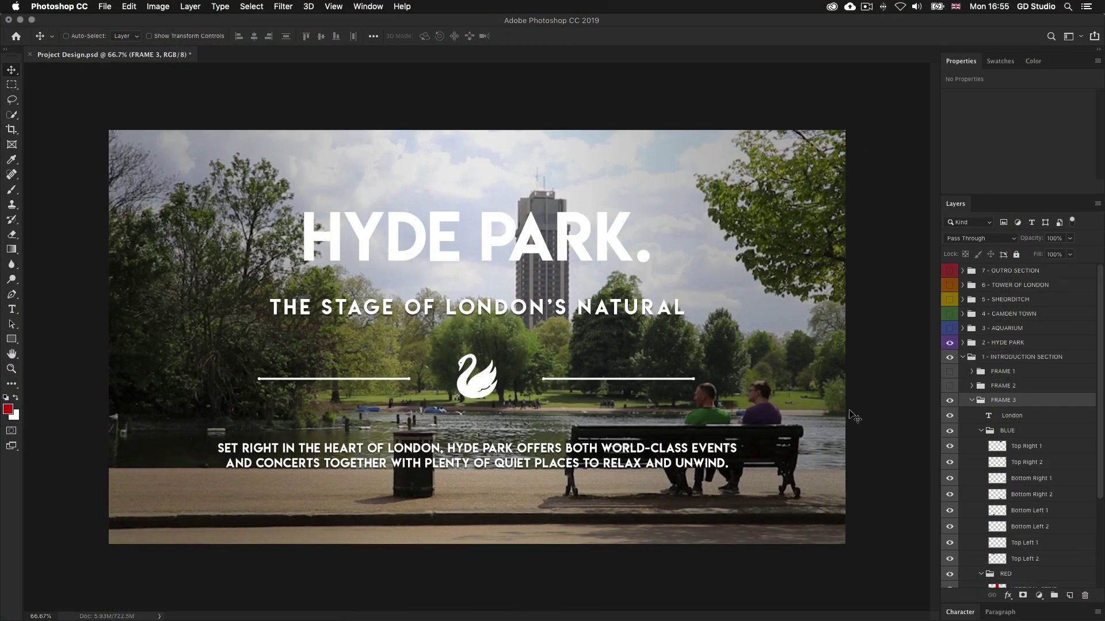
Switch to Photoshop and collapse the 1 - INTRODUCTION SECTION layer group in Project Design.psd.
click(963, 357)
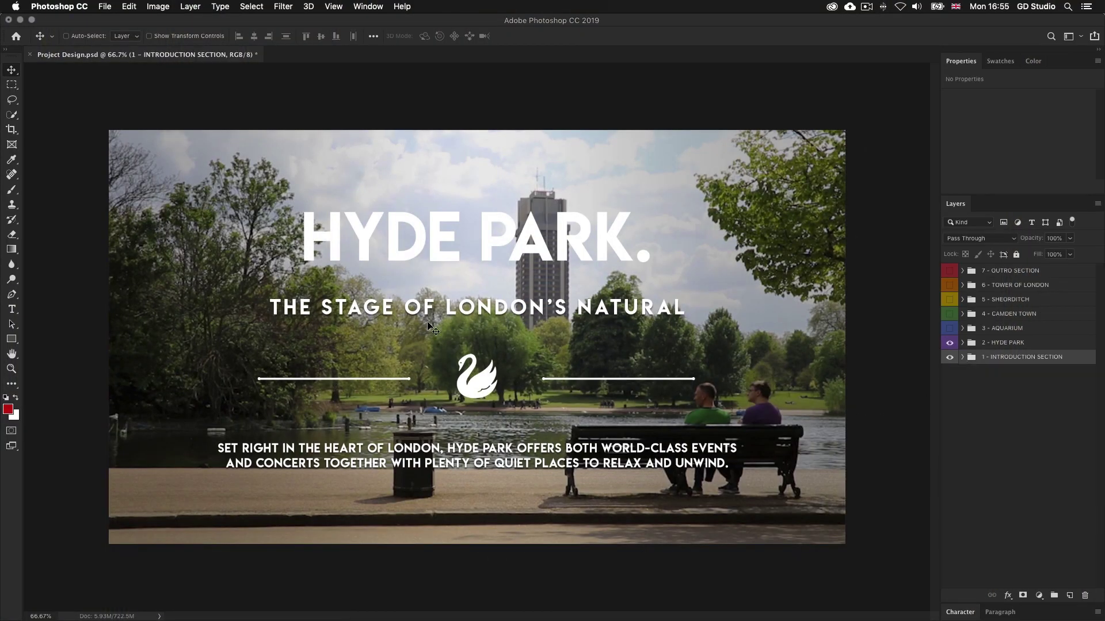